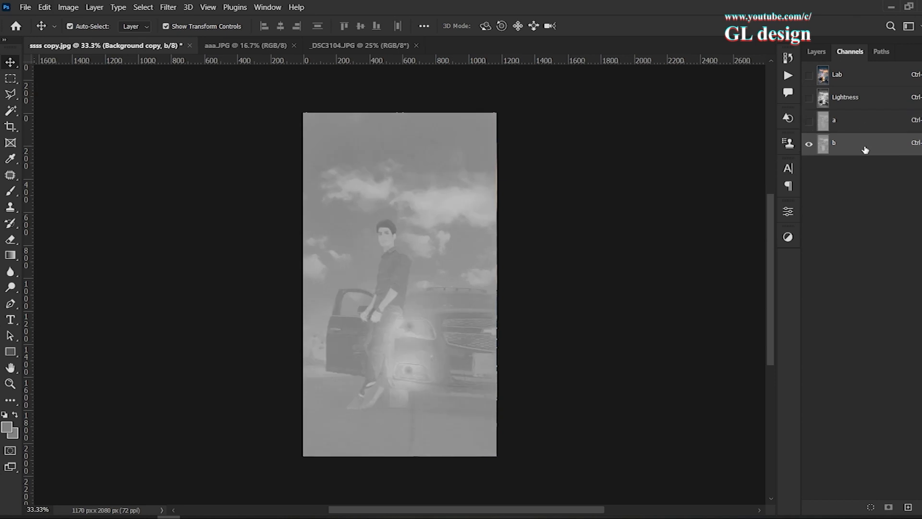
- Paste the copied channel into the b channel and make the Lab composite active again
click(45, 7)
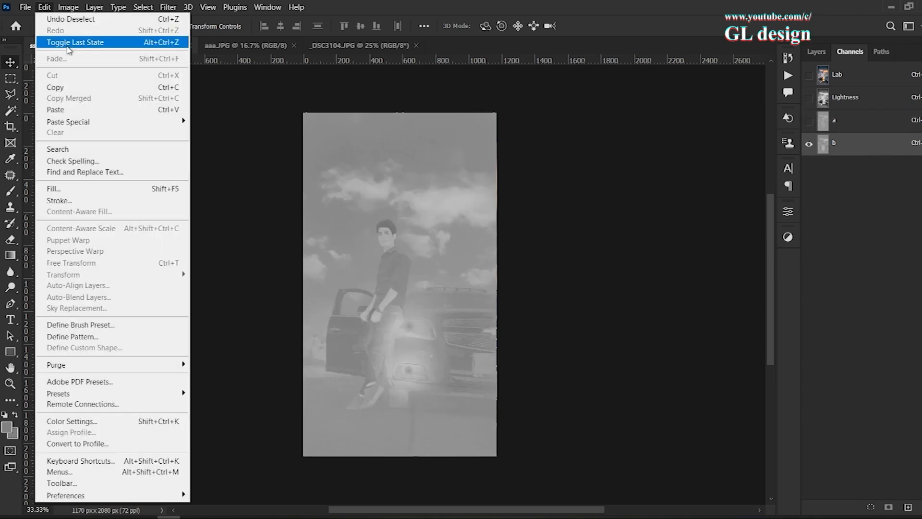
click(55, 109)
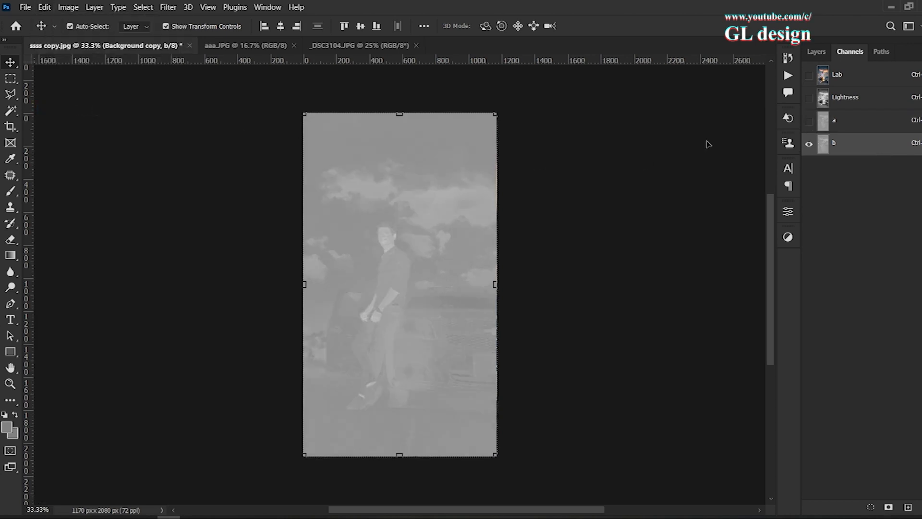
click(848, 77)
- Convert the image from Lab Color to RGB Color mode without flattening the layers
click(67, 7)
mouse_move(82, 19)
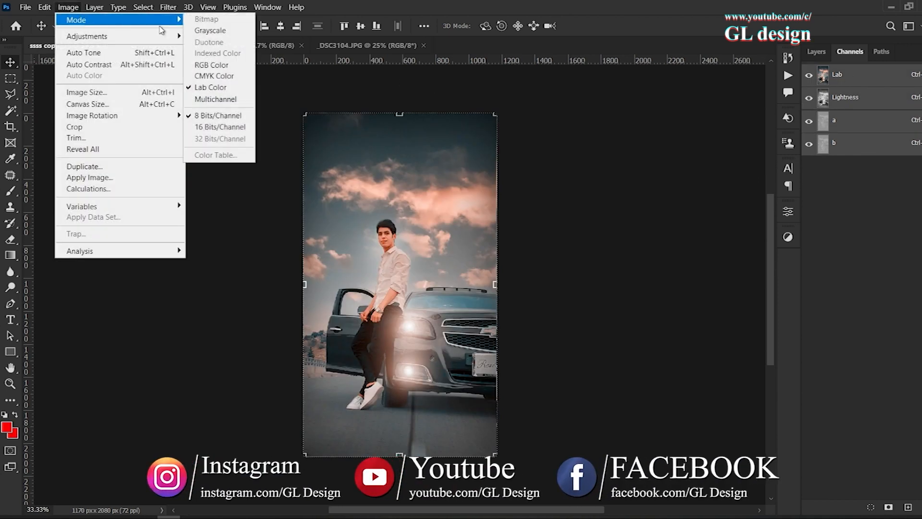
click(211, 64)
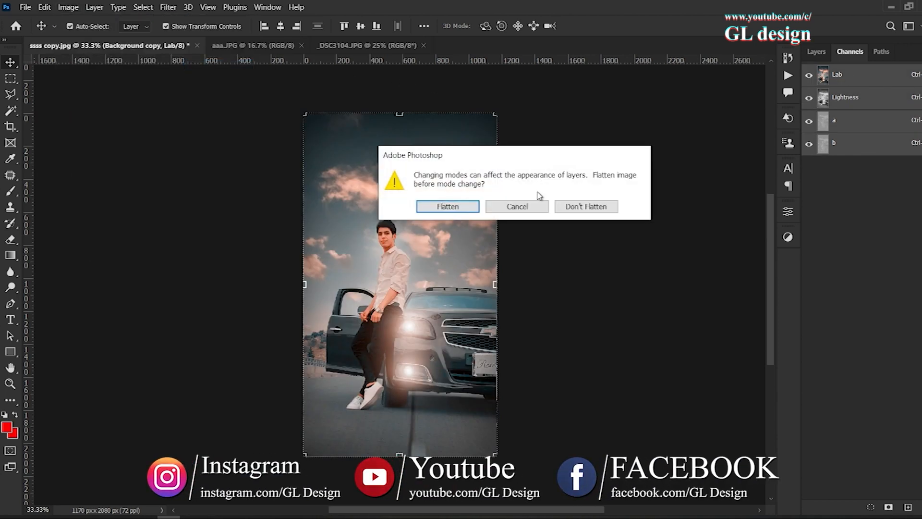
click(586, 206)
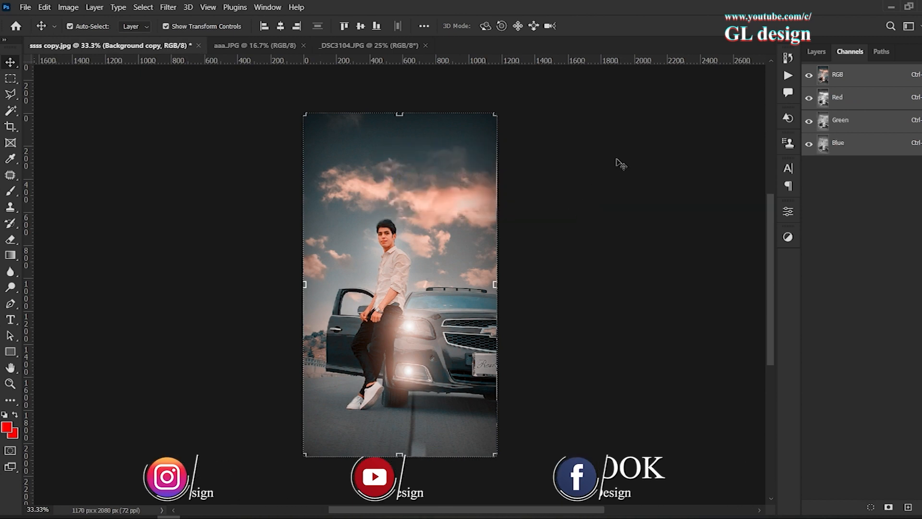
- Add a Hue/Saturation adjustment layer above Background copy and lower the Master saturation to about -18
click(816, 52)
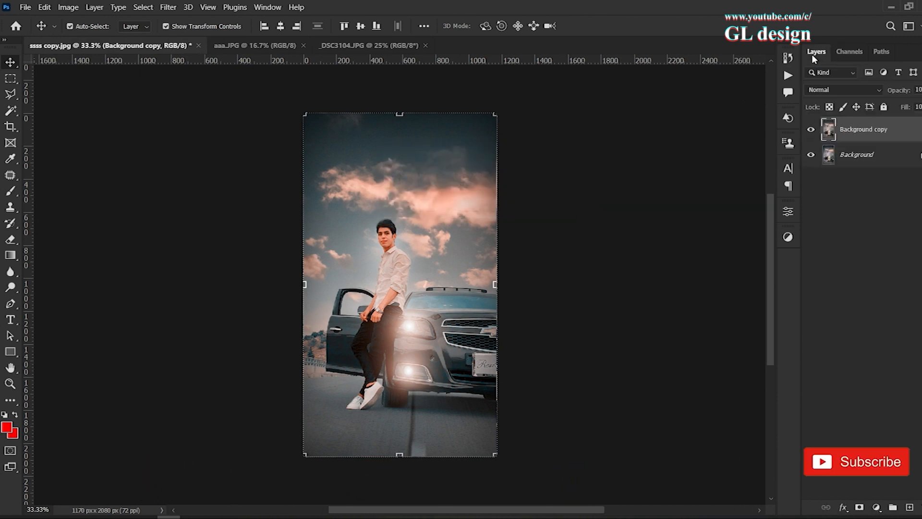
click(877, 507)
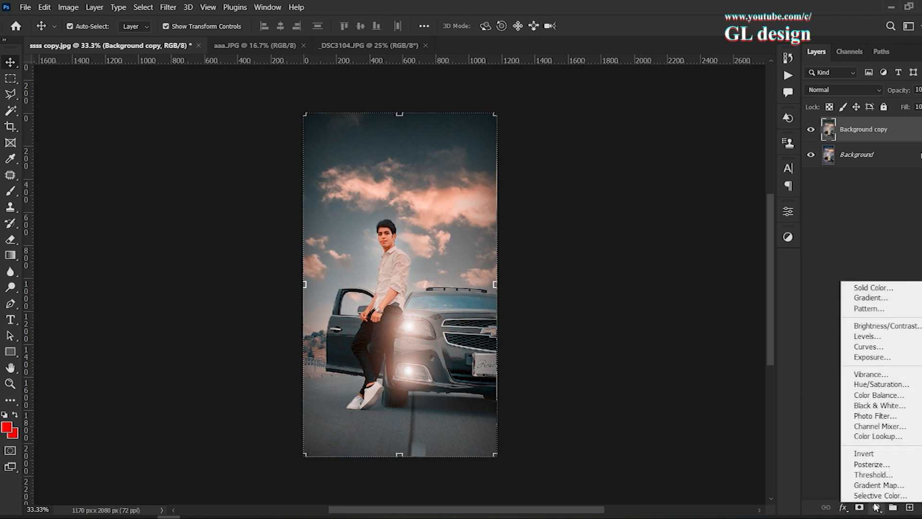
click(873, 387)
drag(684, 319, 669, 325)
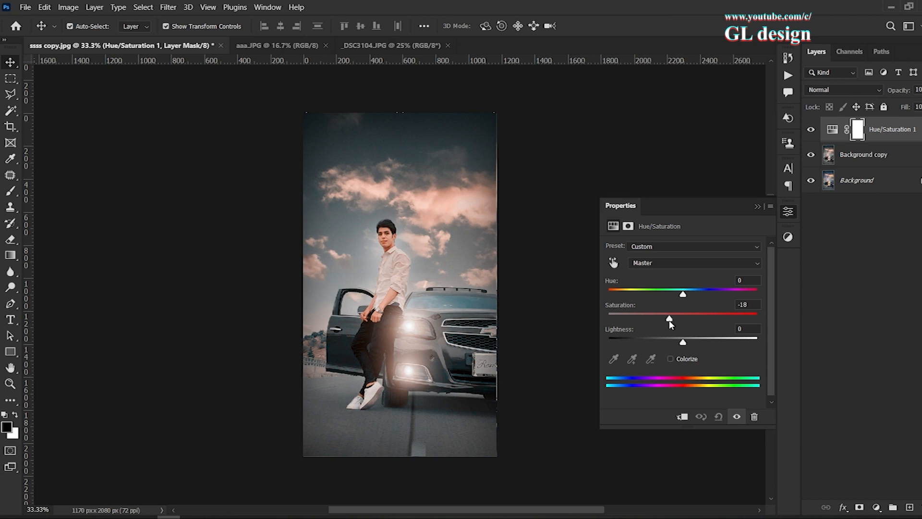
drag(669, 321, 667, 320)
- Set the Cyans range of the Hue/Saturation adjustment to Hue +10 and Saturation -68
click(680, 263)
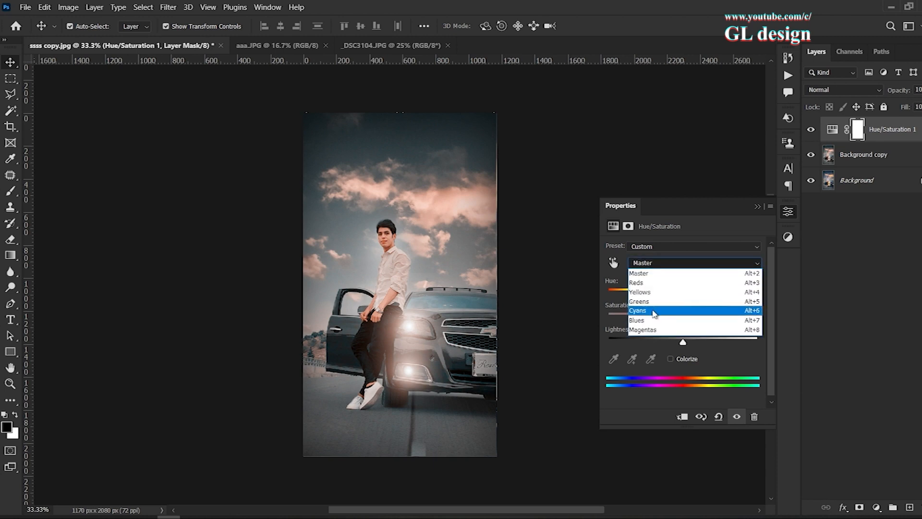
click(653, 311)
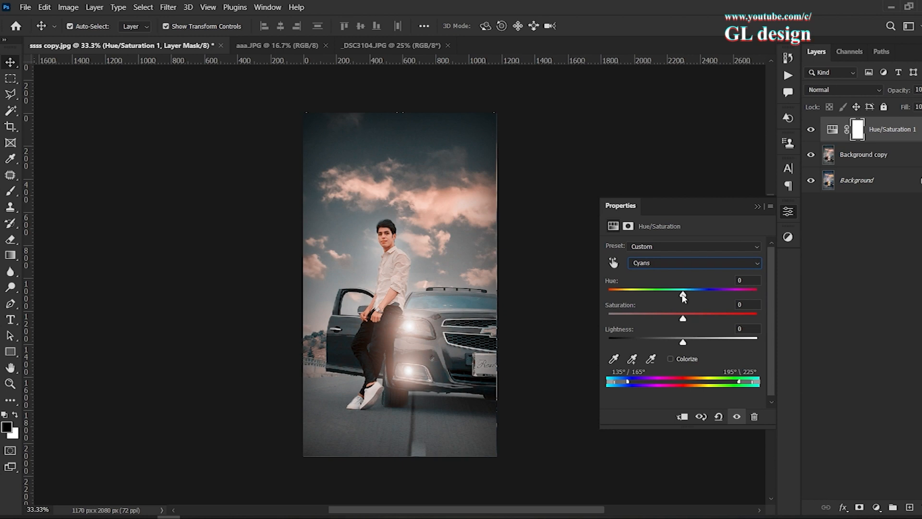
drag(683, 294, 626, 322)
drag(630, 322, 632, 322)
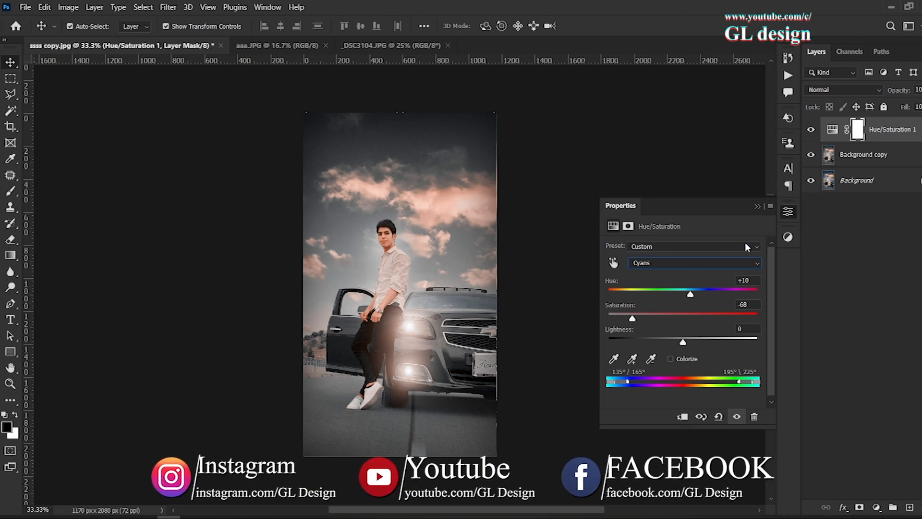
click(758, 206)
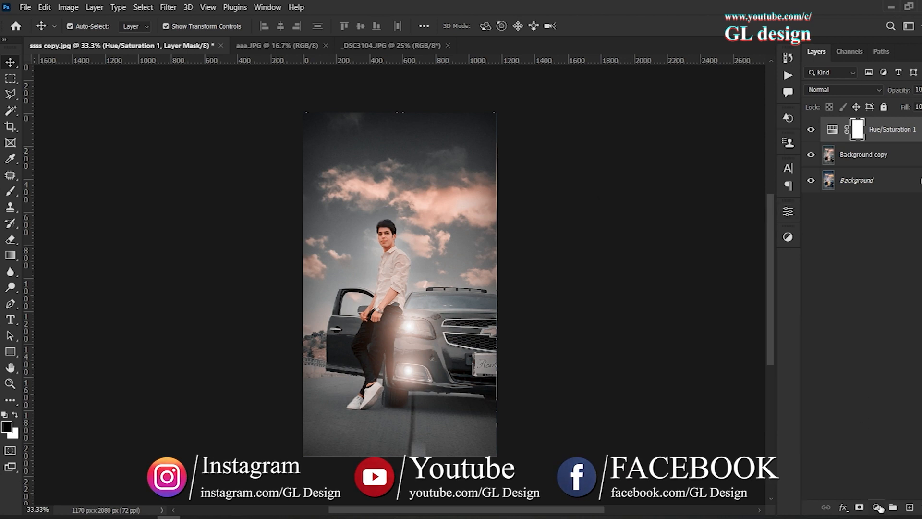
- Add a Selective Color adjustment layer and set its Reds to Cyan -32% and Magenta +11%, with a raised Yellow amount
click(876, 507)
click(880, 502)
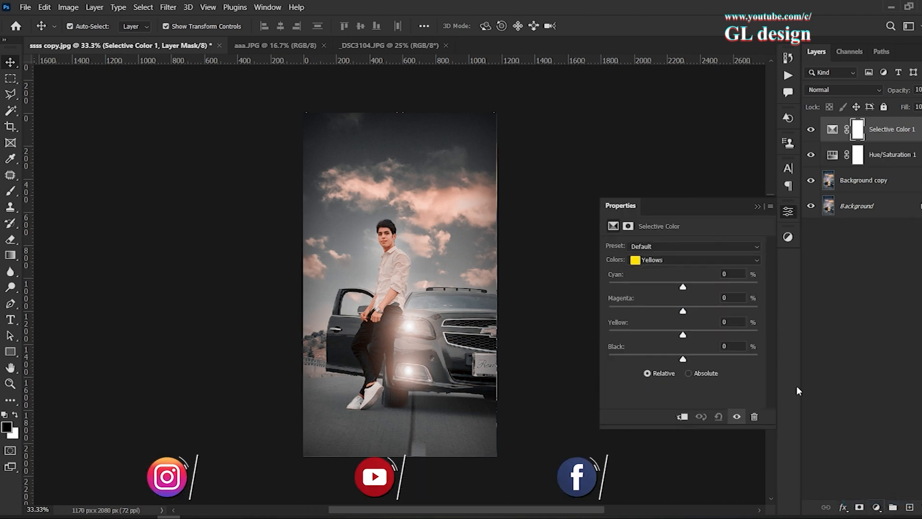
click(676, 262)
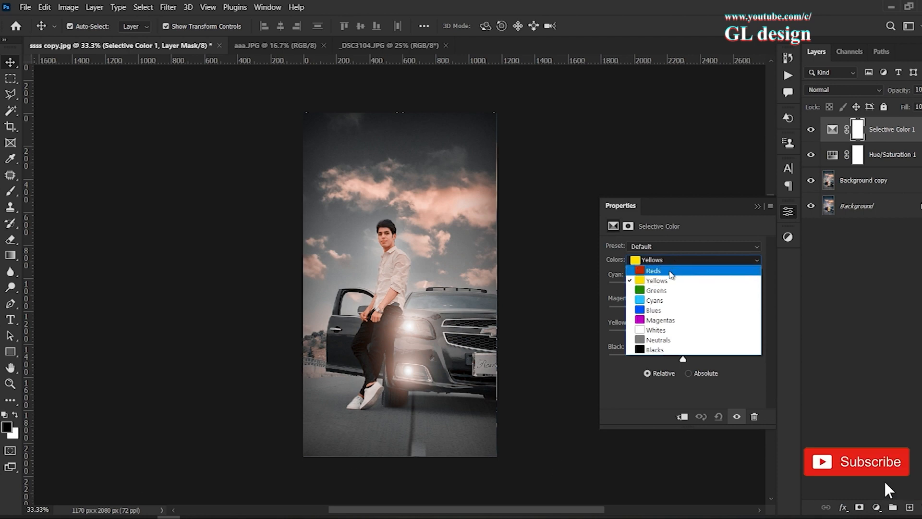
click(670, 271)
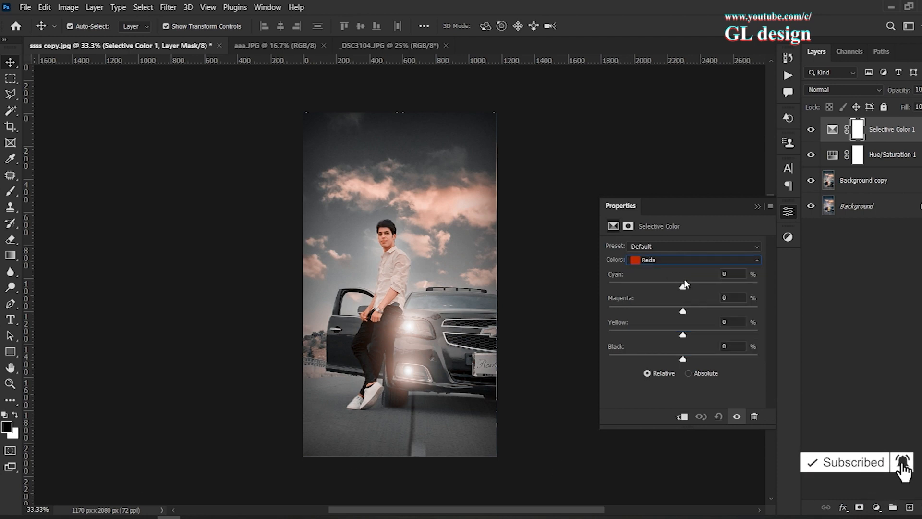
drag(683, 287, 662, 288)
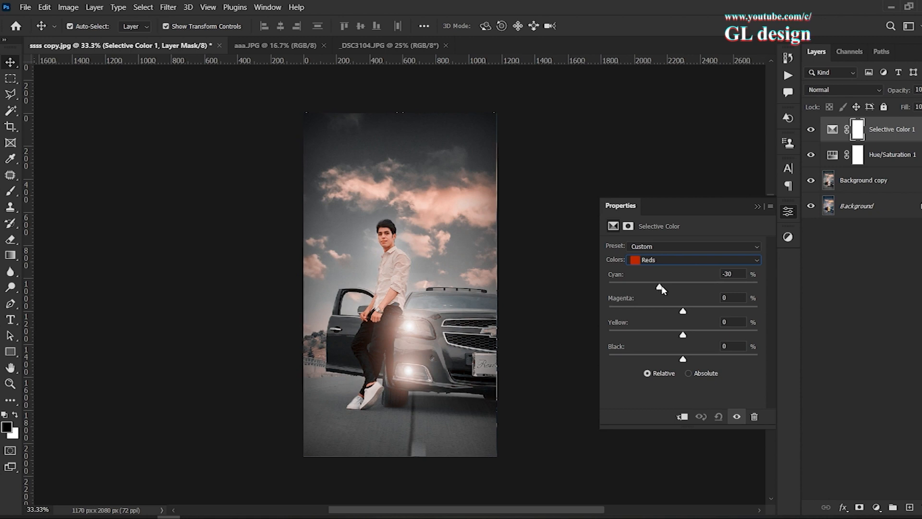
drag(663, 289, 691, 313)
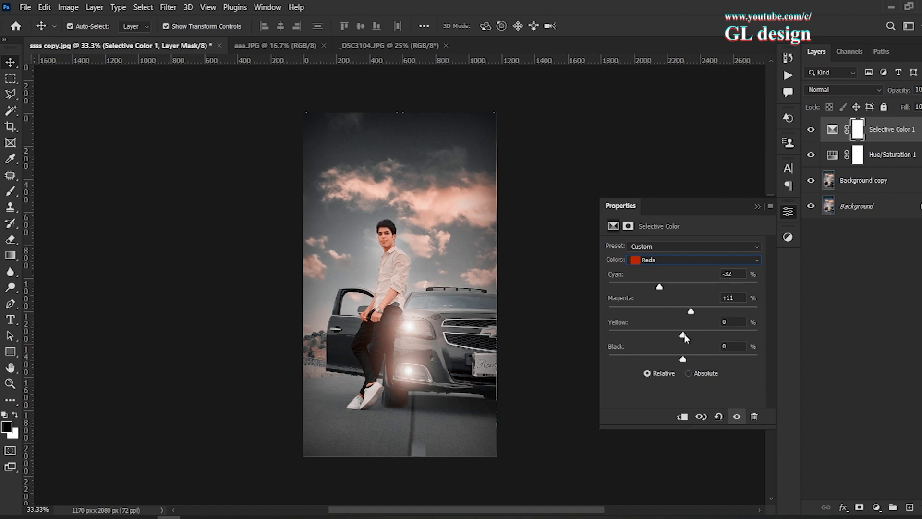
drag(683, 335, 706, 338)
- In the Selective Color adjustment, set Cyan to +100% for the Cyans and to +25% for the Whites
click(694, 260)
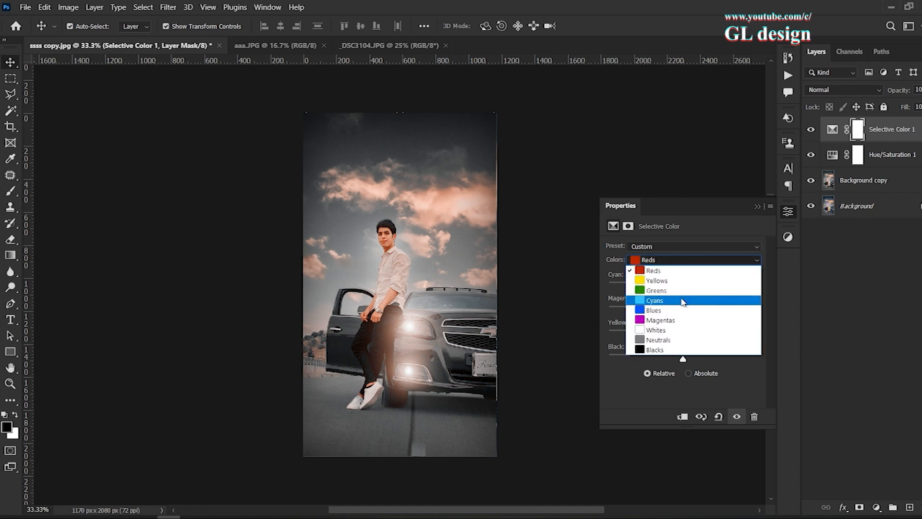
click(683, 301)
drag(683, 289, 760, 293)
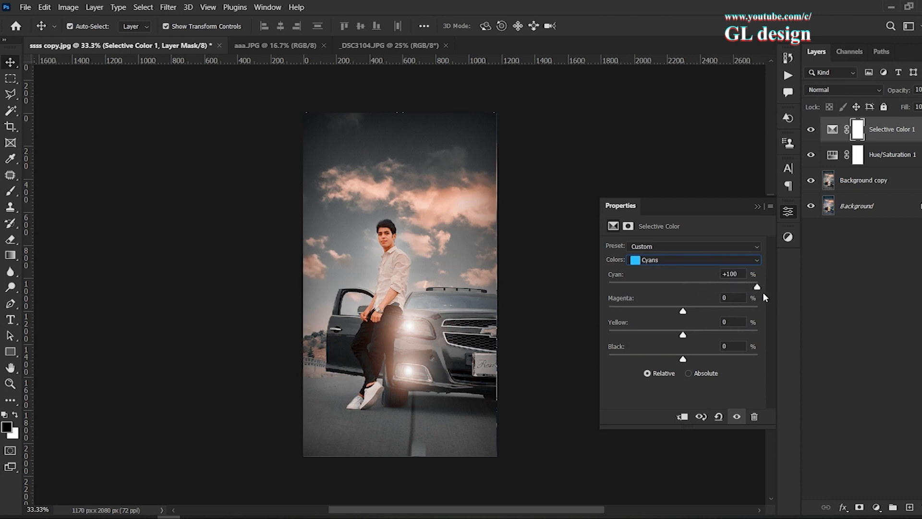
click(682, 261)
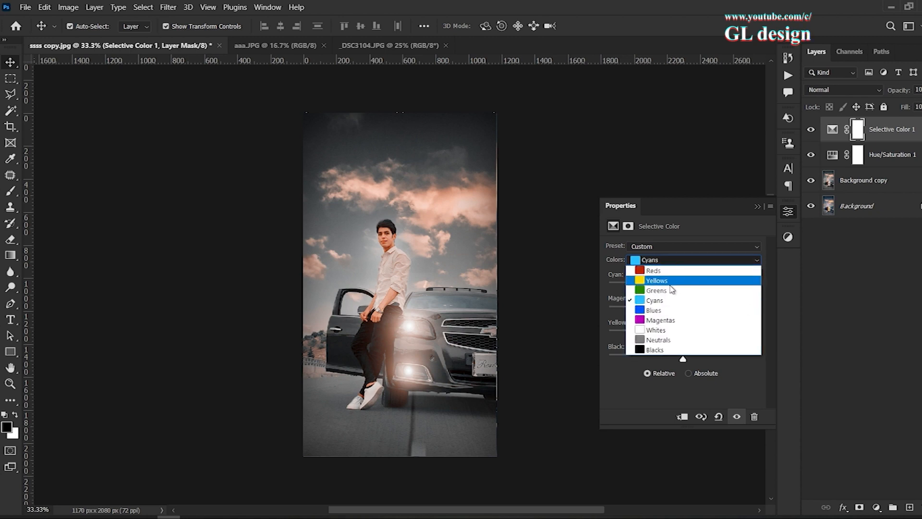
click(673, 329)
drag(684, 288, 703, 291)
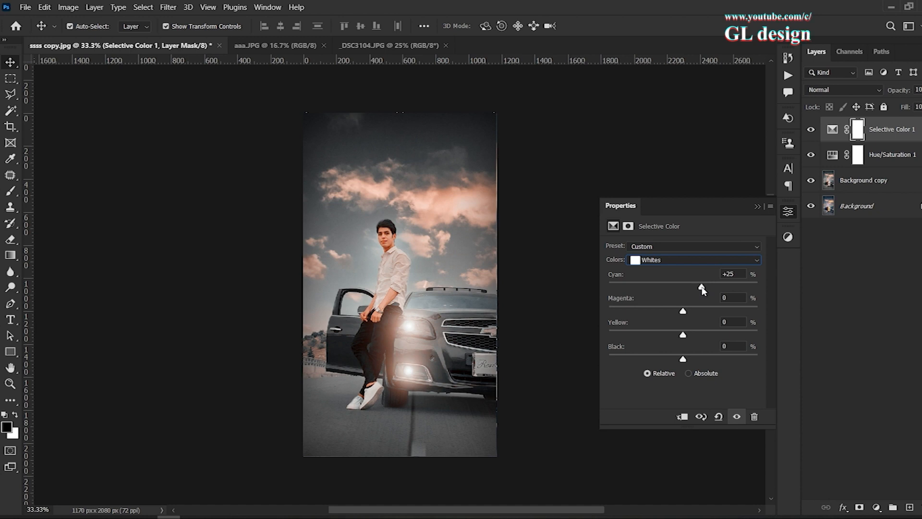
- Set the Selective Color Neutrals to Cyan +5%, Magenta +5% and Black +11%
click(684, 263)
click(659, 337)
drag(683, 287, 688, 315)
drag(682, 359, 692, 360)
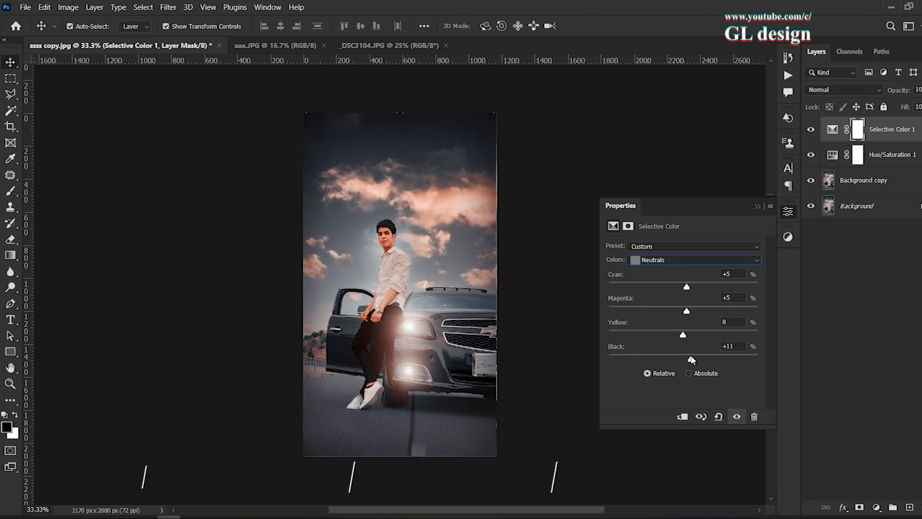
- Set Cyan, Magenta and Yellow to +52% each for the Selective Color Blacks
click(675, 261)
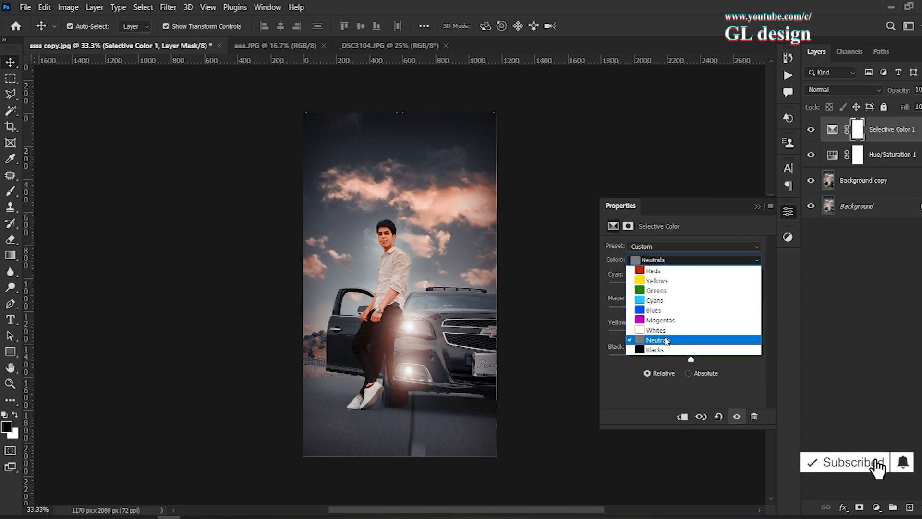
click(662, 349)
drag(683, 289, 700, 290)
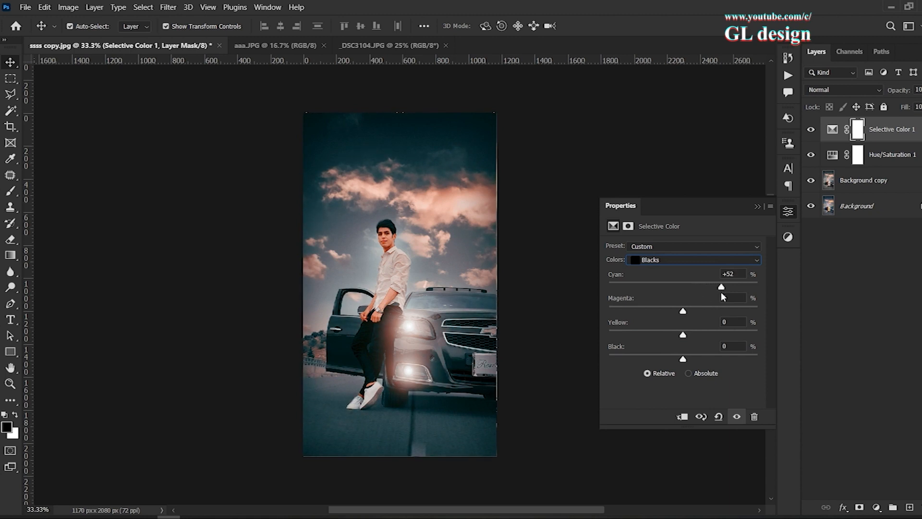
drag(685, 310, 721, 335)
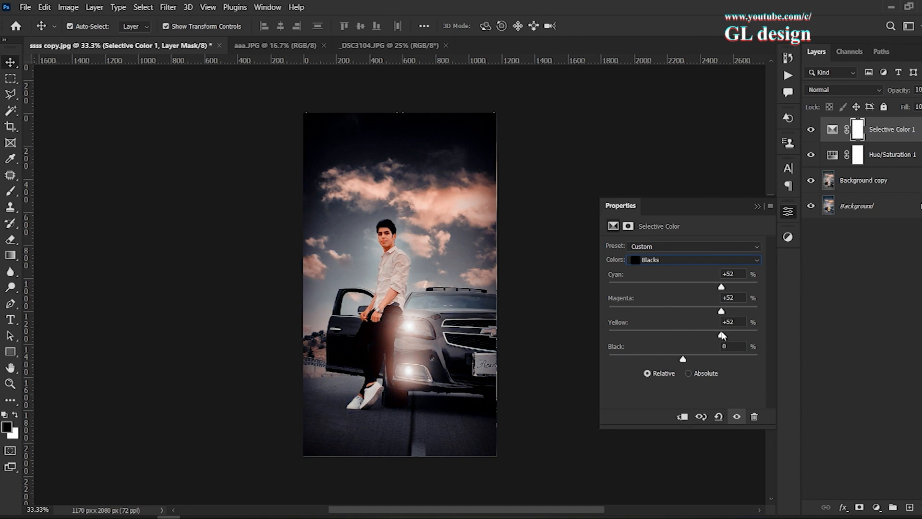
click(757, 207)
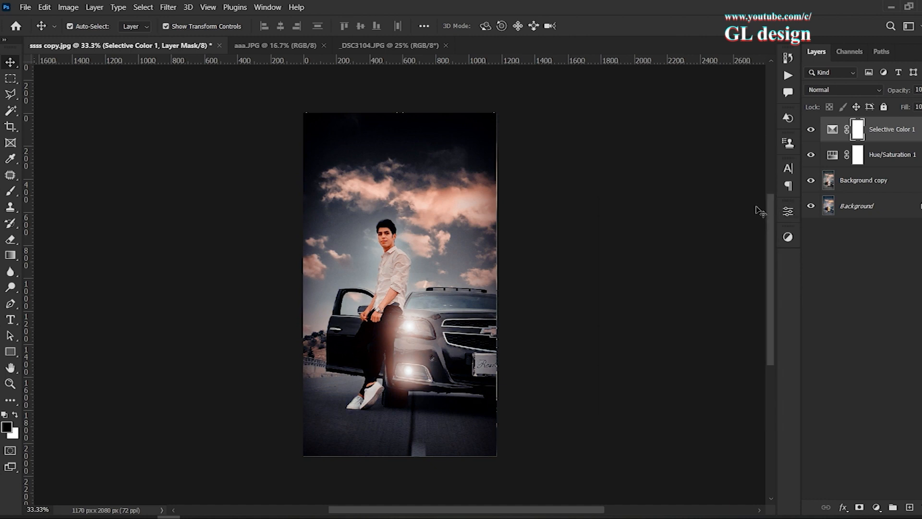
- Add a Gradient Fill layer with the Radial style and the Black, White preset from the Basics group
click(877, 506)
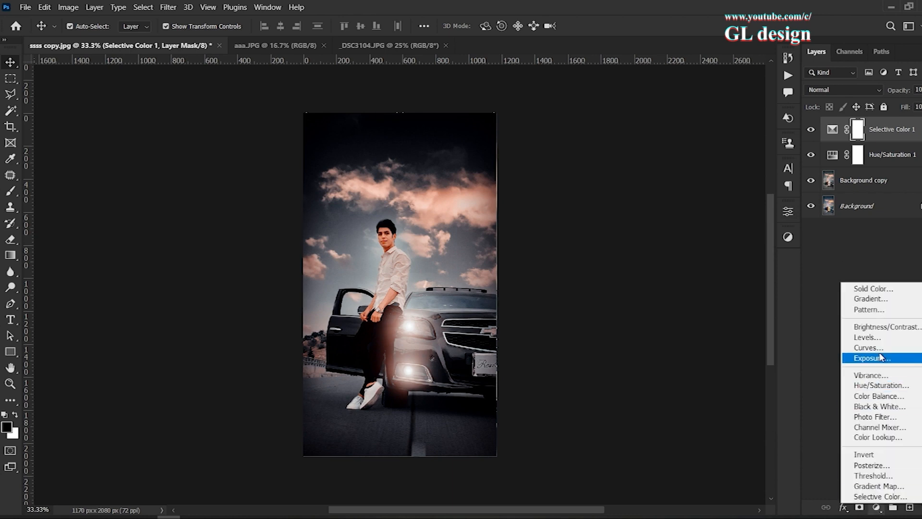
click(870, 299)
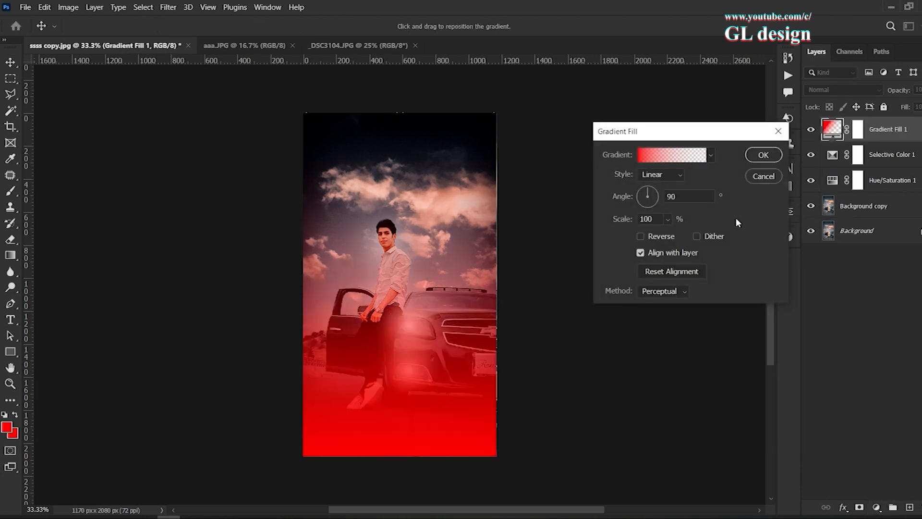
click(667, 175)
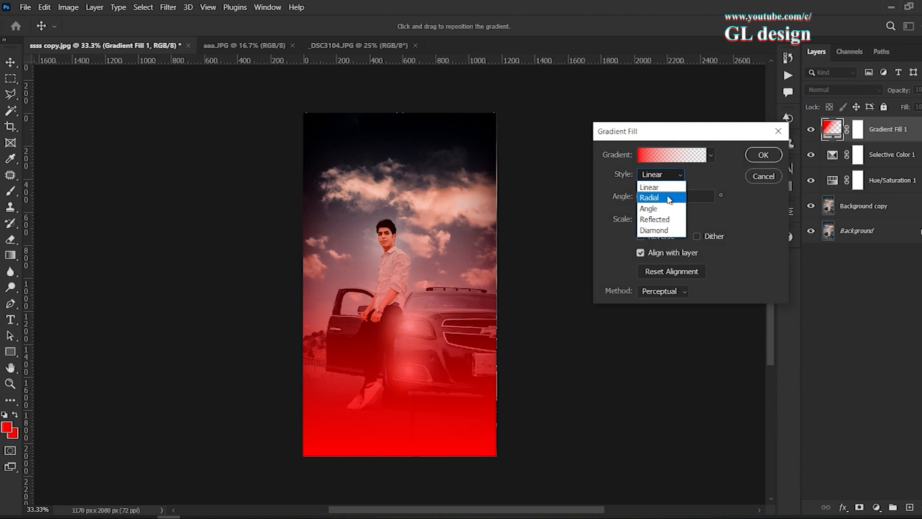
click(669, 200)
click(649, 155)
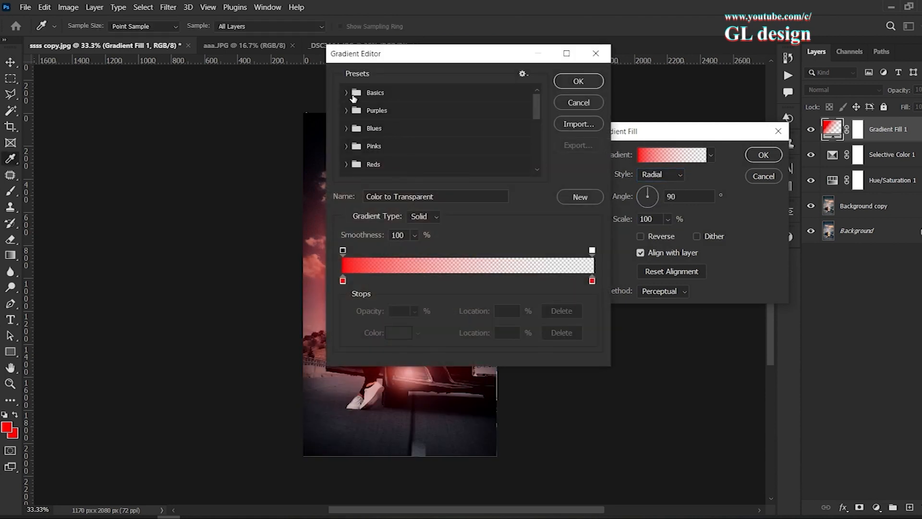
click(353, 97)
click(403, 112)
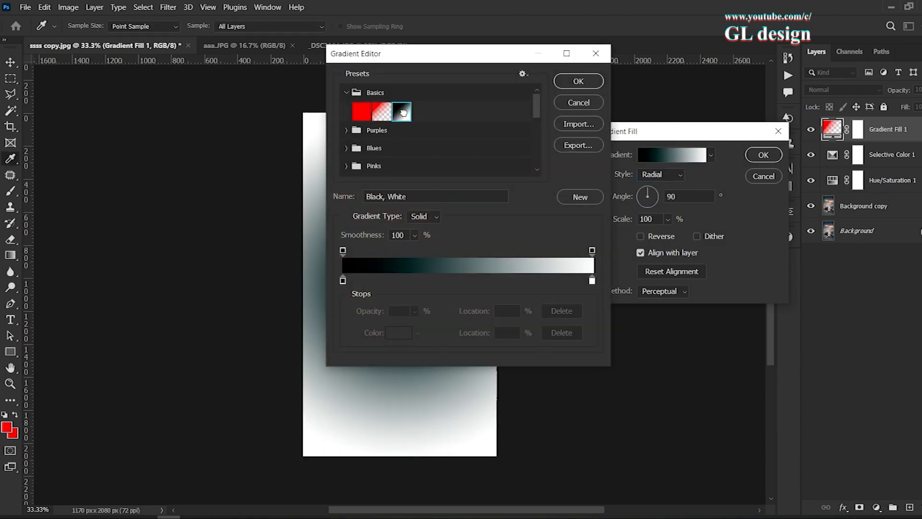
- Set the opacity stop at the white end of the gradient to 0% and accept the edited gradient
click(592, 250)
click(414, 311)
drag(425, 327, 342, 318)
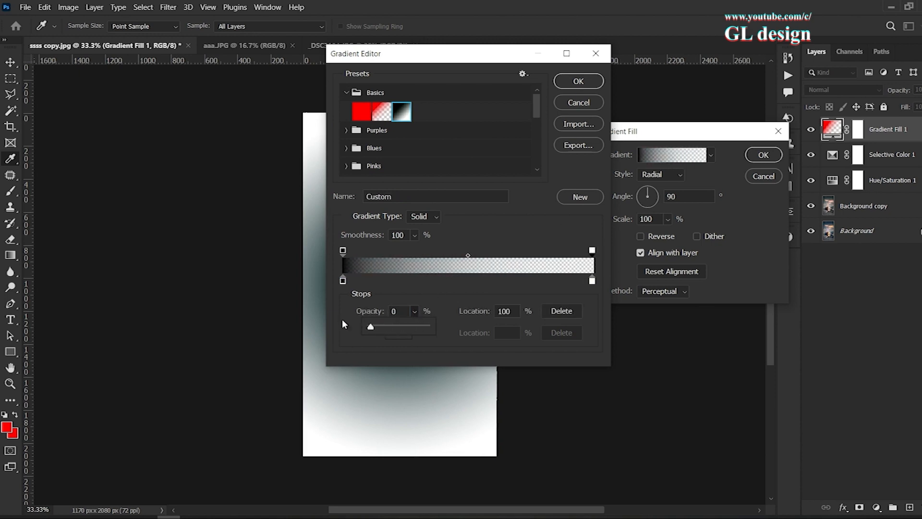
click(575, 83)
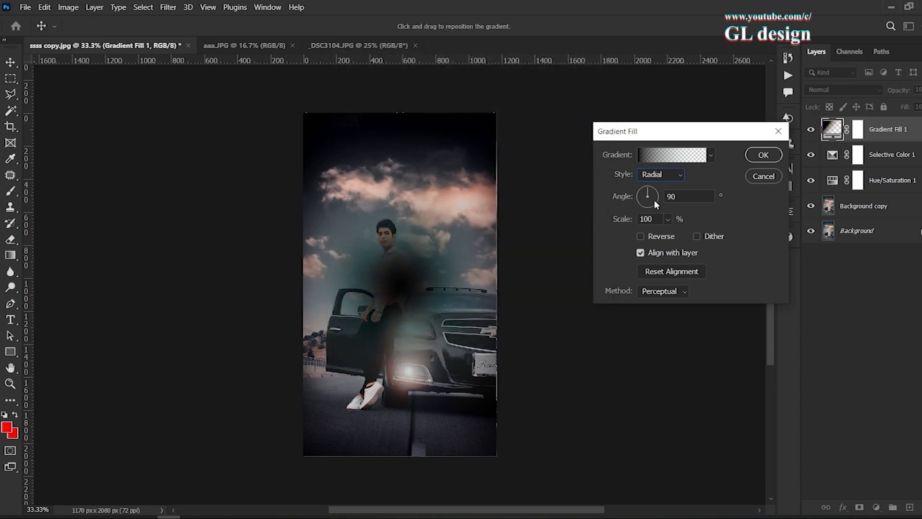
- Reverse the gradient fill, scale it to 210% and apply it as a dark vignette
click(663, 235)
click(667, 219)
drag(678, 233, 676, 235)
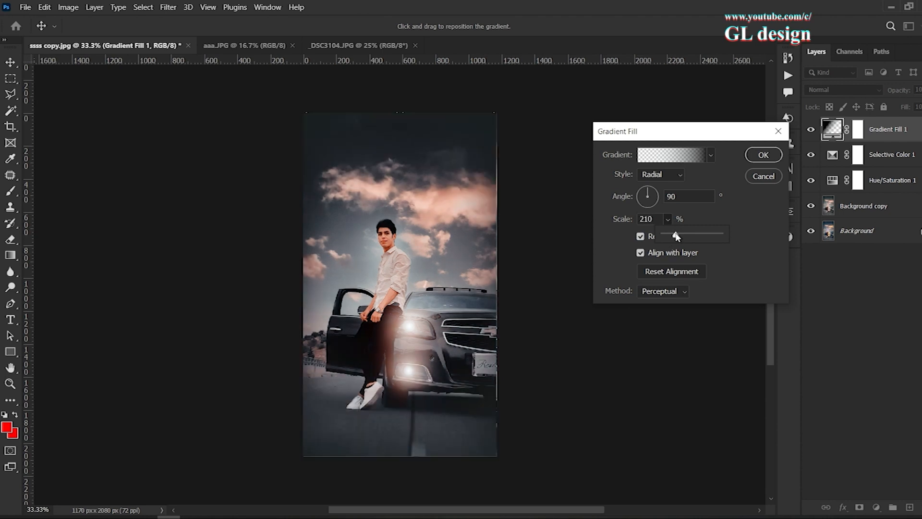
click(763, 155)
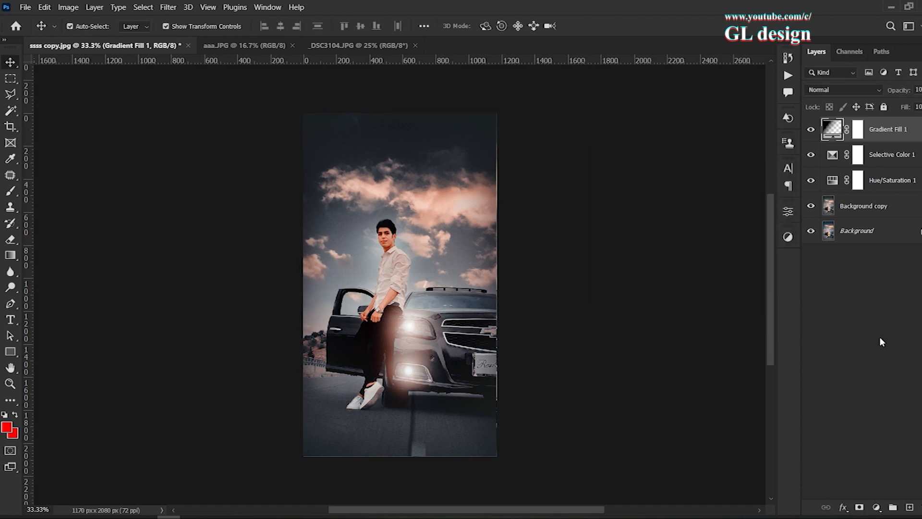
- Add a Curves adjustment layer and place one anchor point in the highlights and one in the shadows of the RGB curve
click(877, 507)
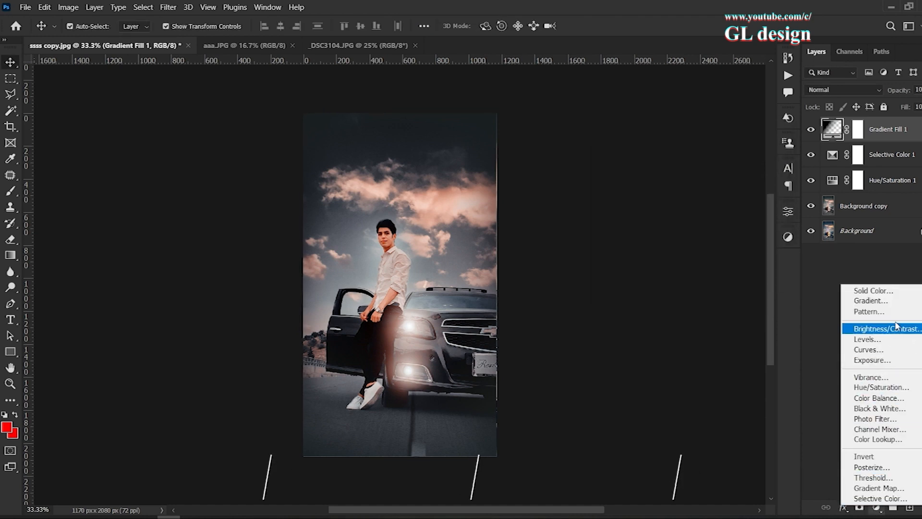
click(896, 350)
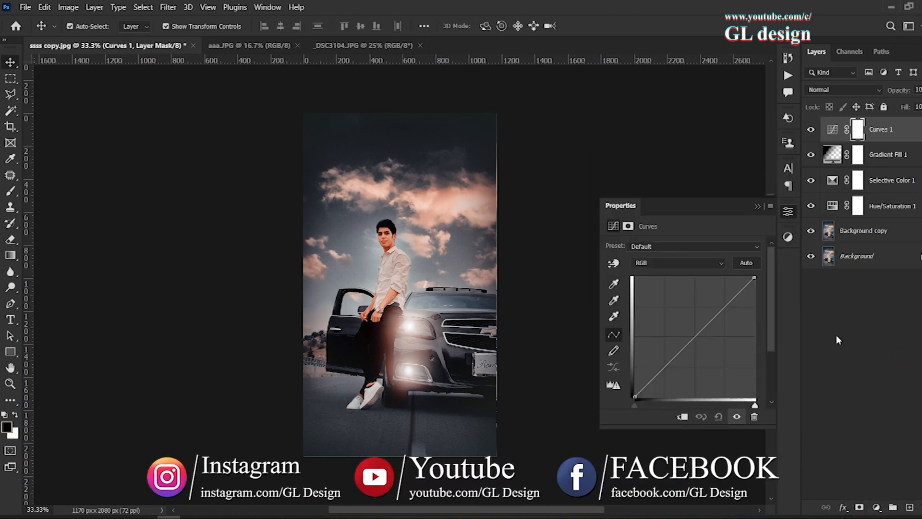
click(722, 307)
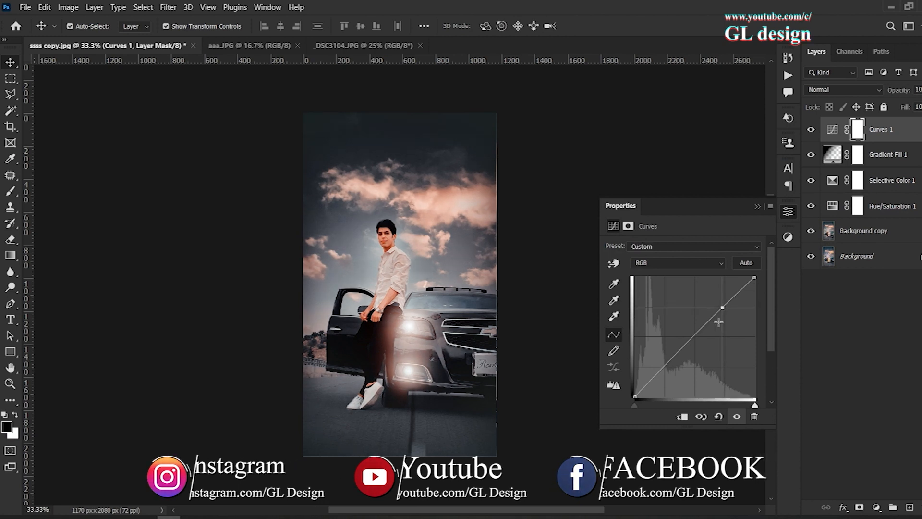
click(662, 369)
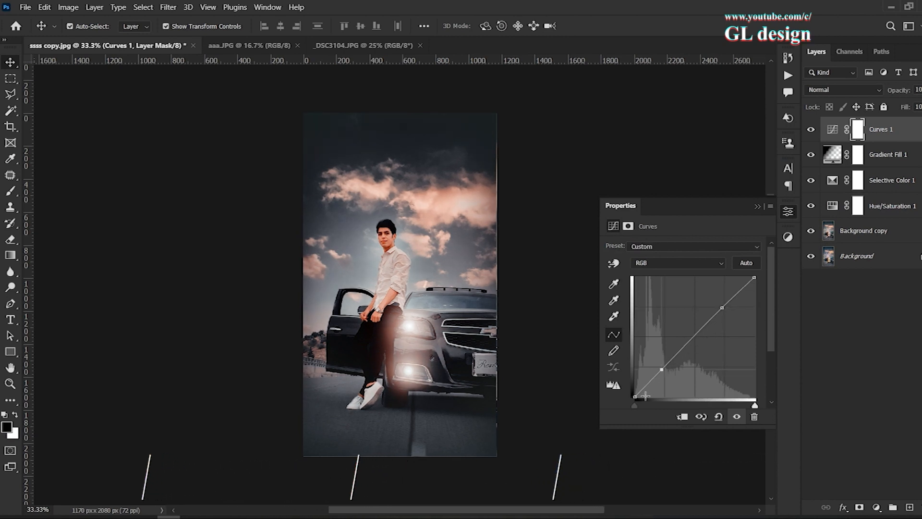
- Fade the tones by slightly raising the black endpoint of the RGB curve and lowering its white endpoint
drag(636, 396, 635, 389)
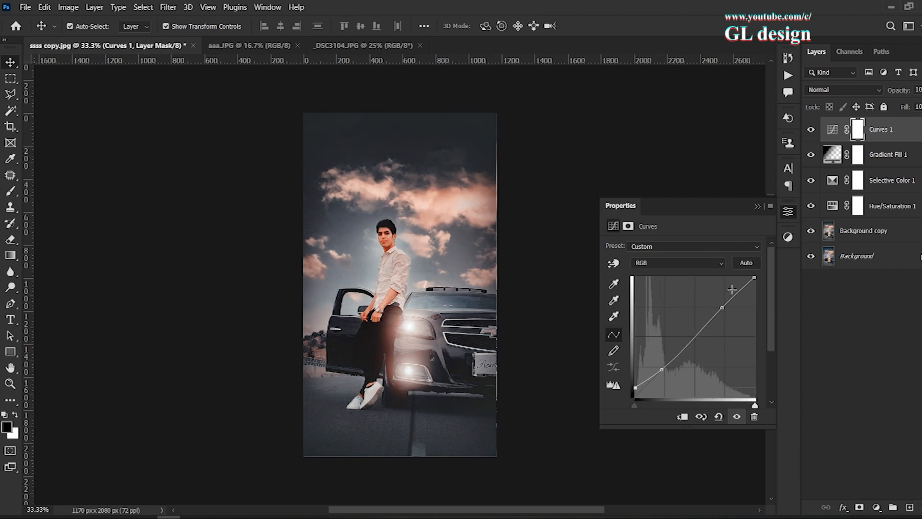
drag(754, 278, 759, 287)
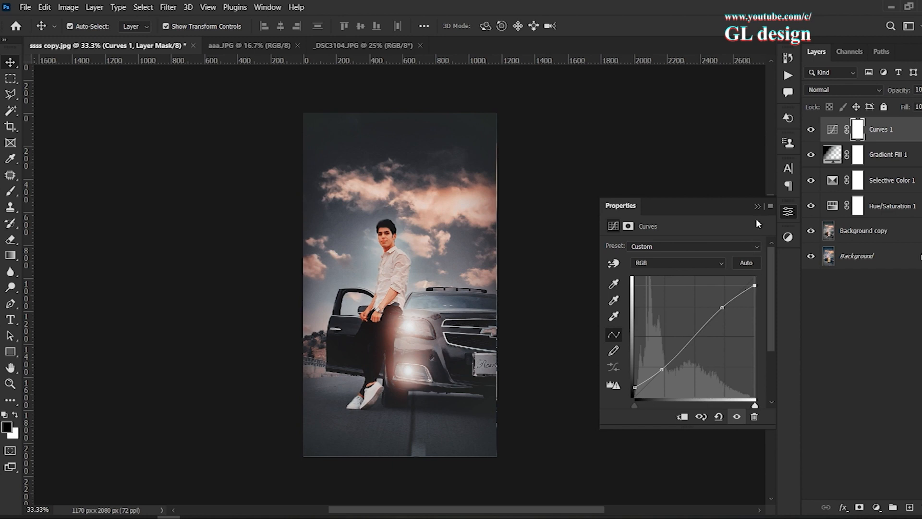
click(758, 207)
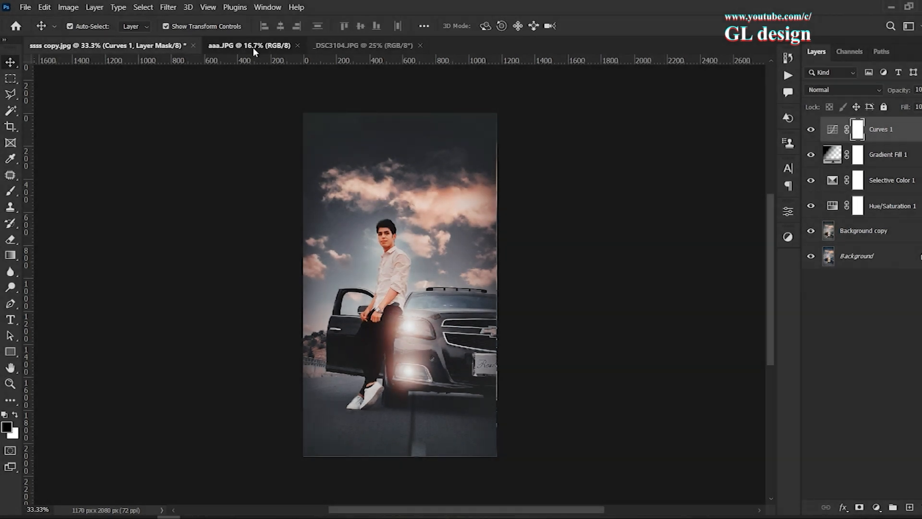
- Run the "blue moody dark" action on the aaa.JPG image
click(253, 47)
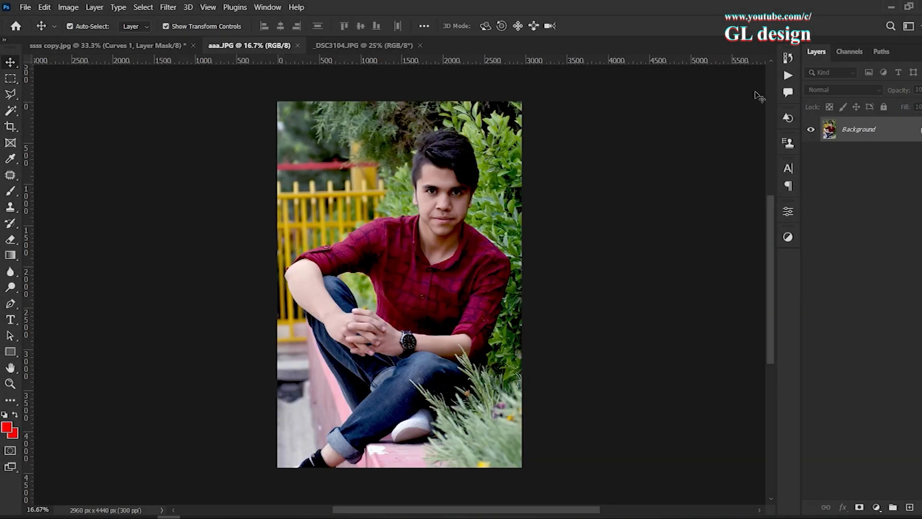
click(786, 76)
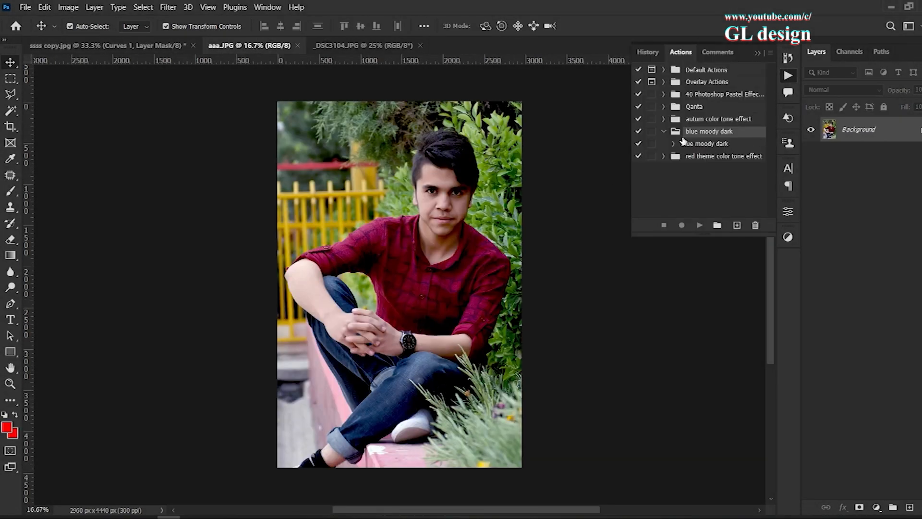
click(689, 145)
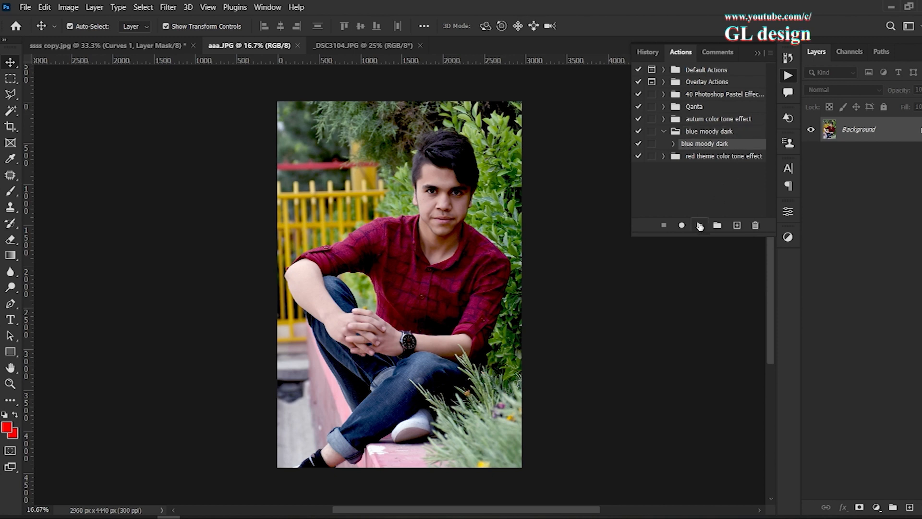
click(699, 225)
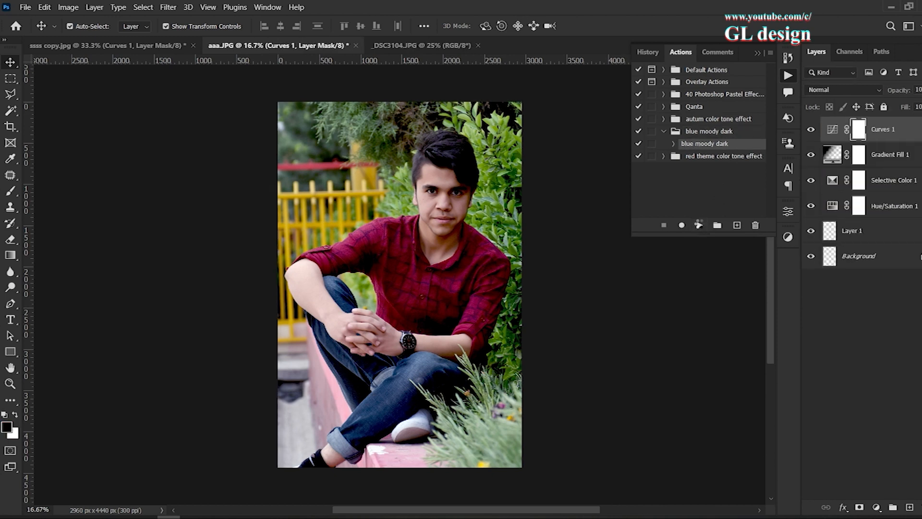
click(757, 52)
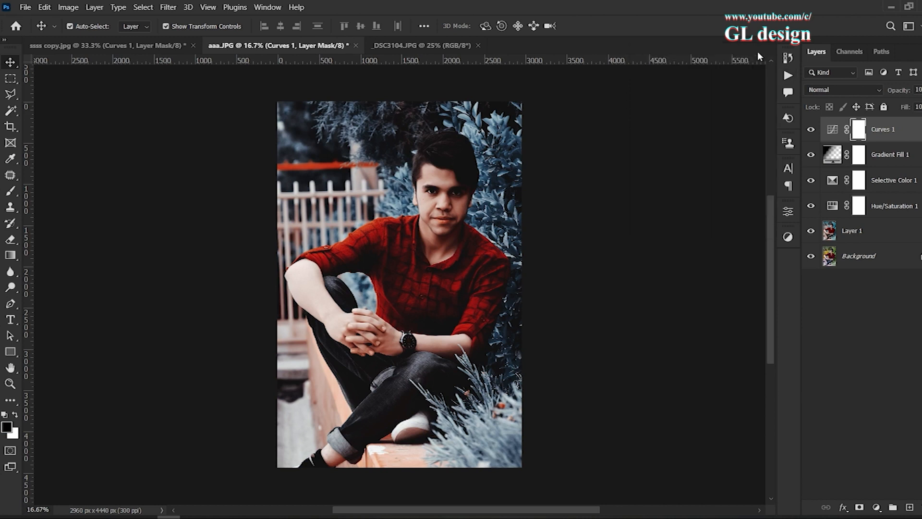
- Brighten the aaa.JPG shadows by raising the lower Curves point and shifting the midtone point slightly toward the shadows
double_click(832, 130)
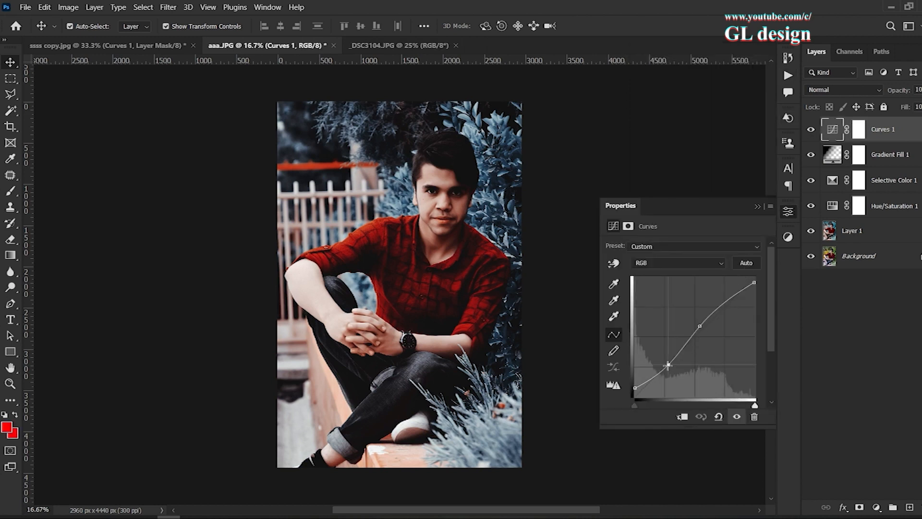
drag(668, 365, 665, 355)
drag(700, 326, 697, 326)
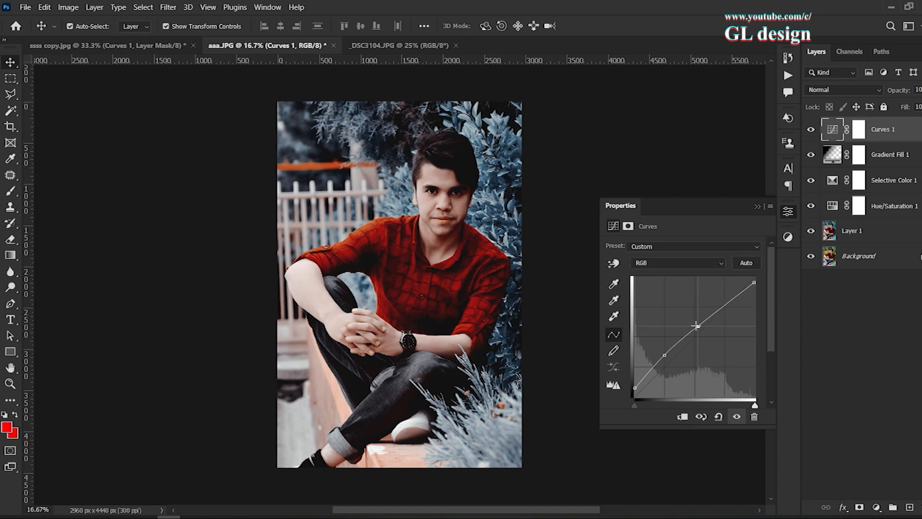
click(756, 207)
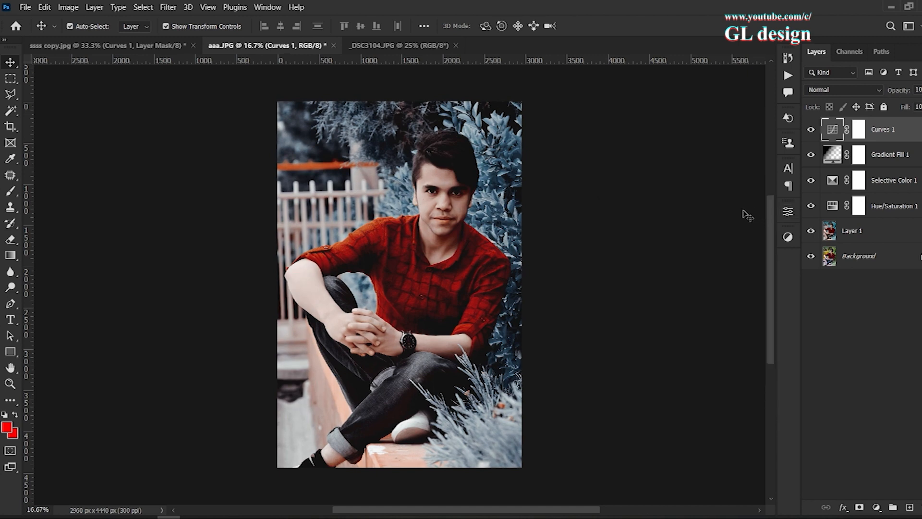
- Run the "blue moody dark" action on the _DSC3104.JPG image
click(401, 46)
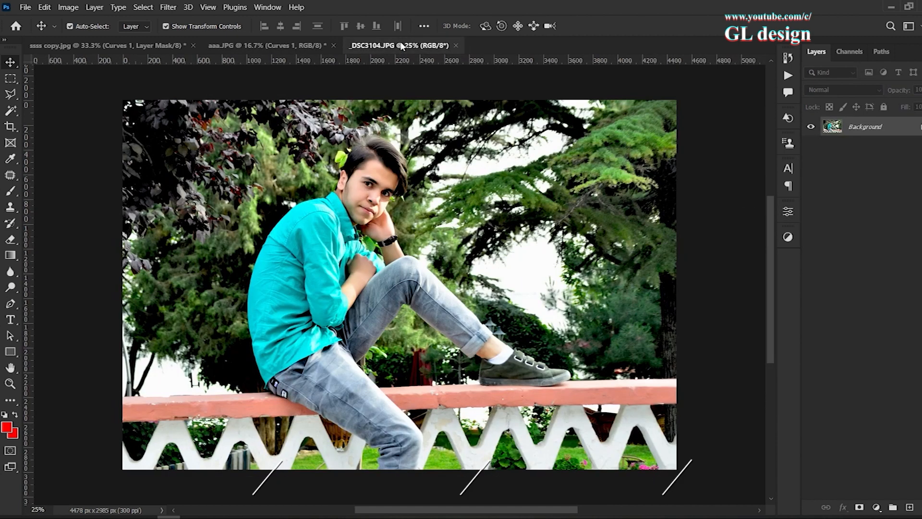
click(788, 76)
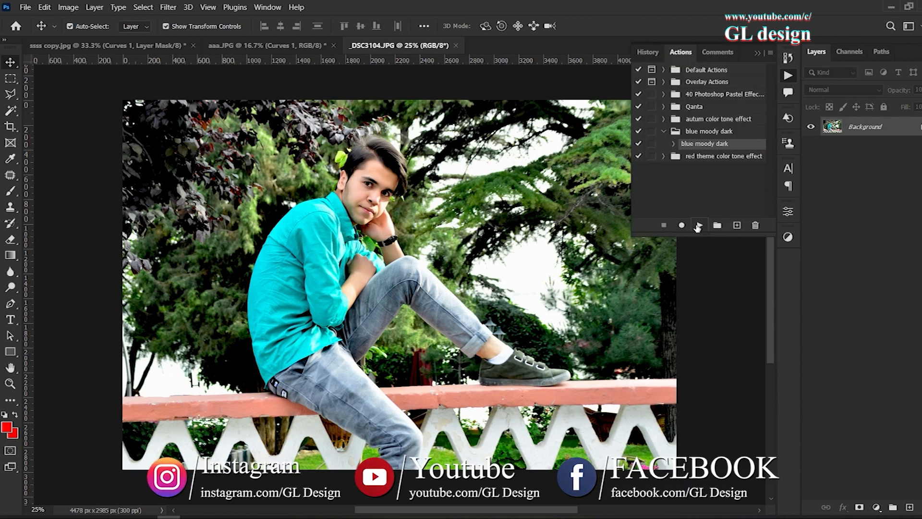
click(698, 225)
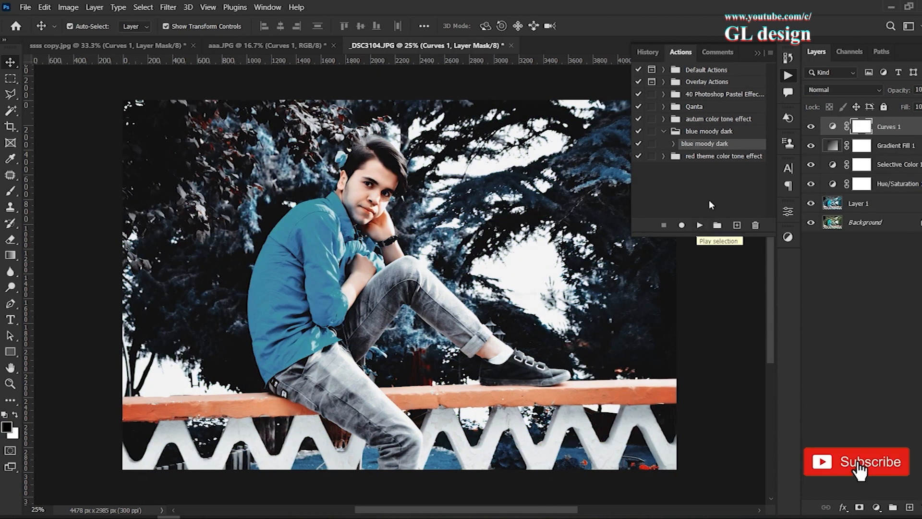
- Lift the shadow point of the Curves 1 layer slightly in _DSC3104.JPG and deselect the layer
click(833, 129)
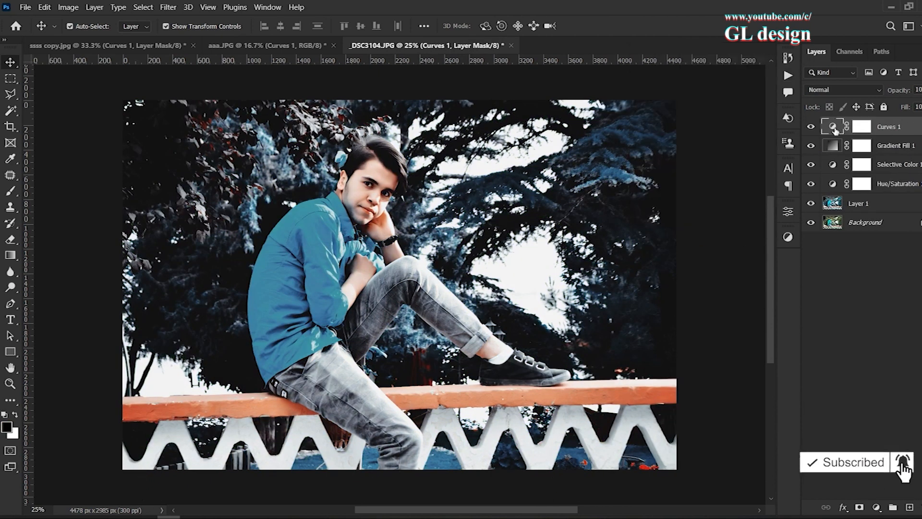
double_click(832, 128)
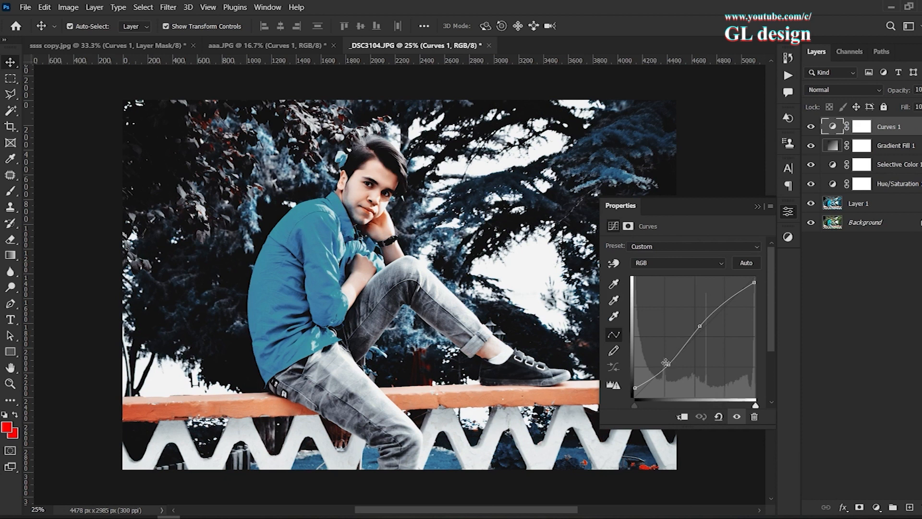
drag(666, 362, 662, 358)
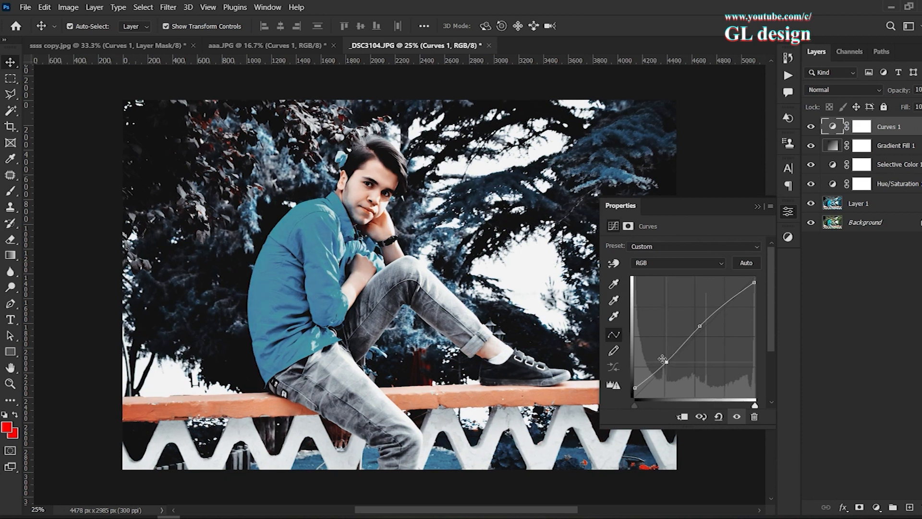
click(755, 207)
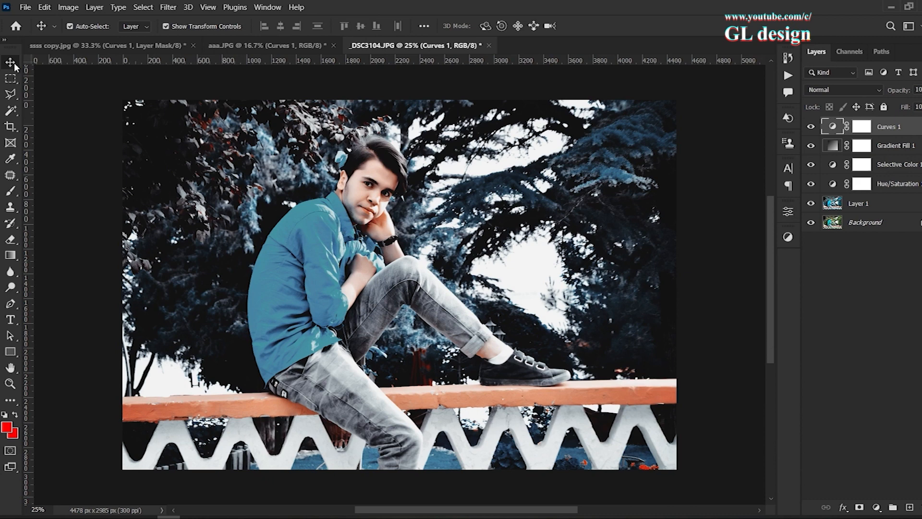
click(807, 284)
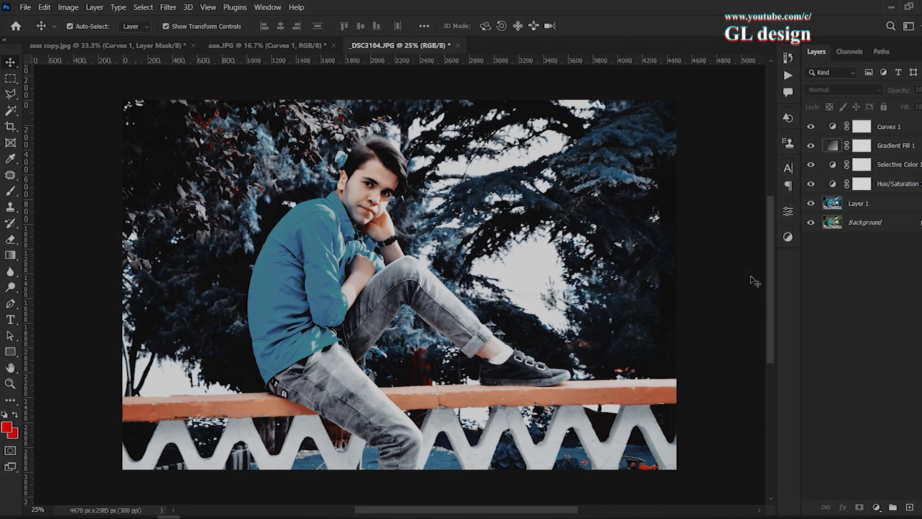